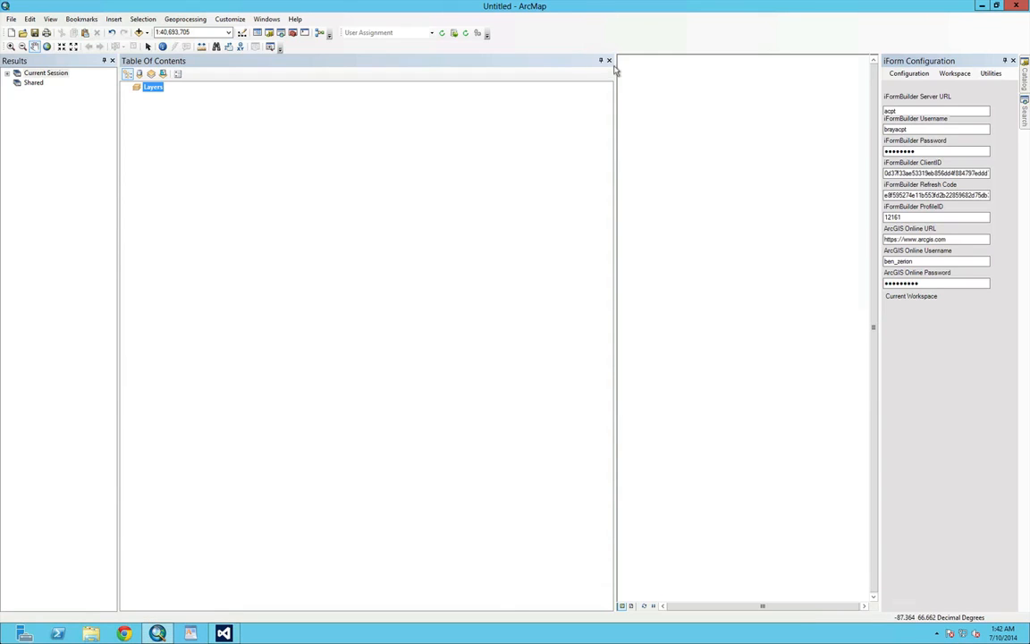
# Narrow the Table Of Contents pane to give the map view more room
pyautogui.moveTo(615, 73); pyautogui.dragTo(260, 100)
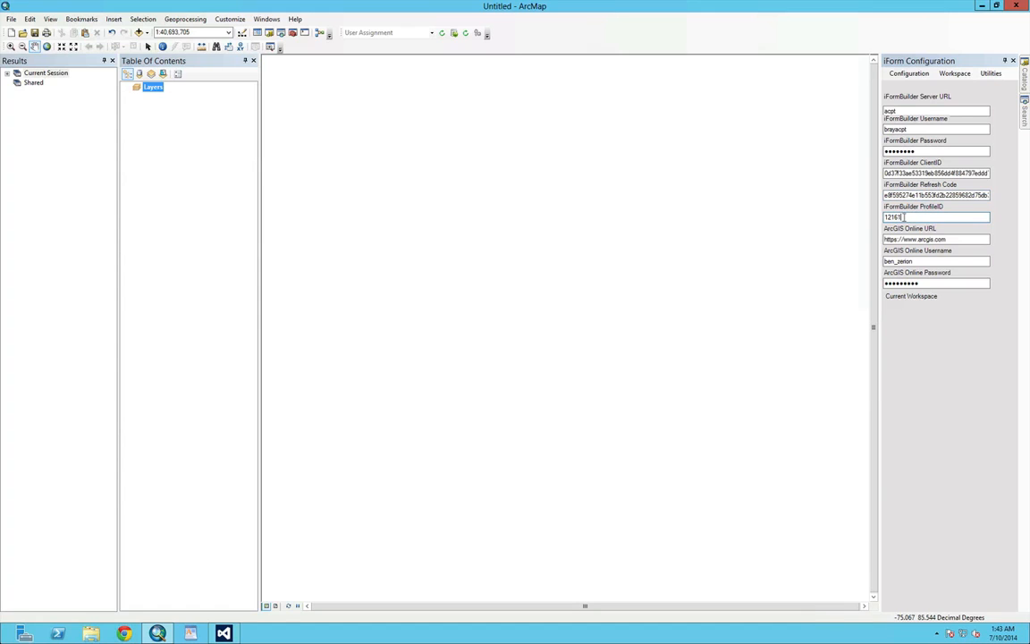
pyautogui.moveTo(910, 217); pyautogui.dragTo(881, 219)
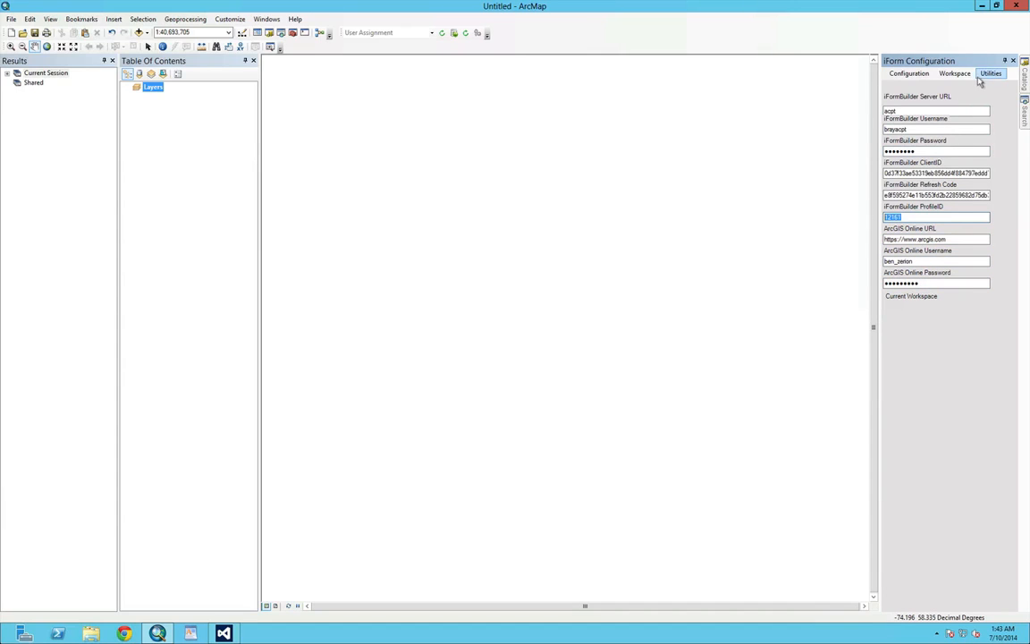
# Open the iFormBuilder data download form and choose the m_p_engineering_manhole_inspection_final table
pyautogui.click(454, 34)
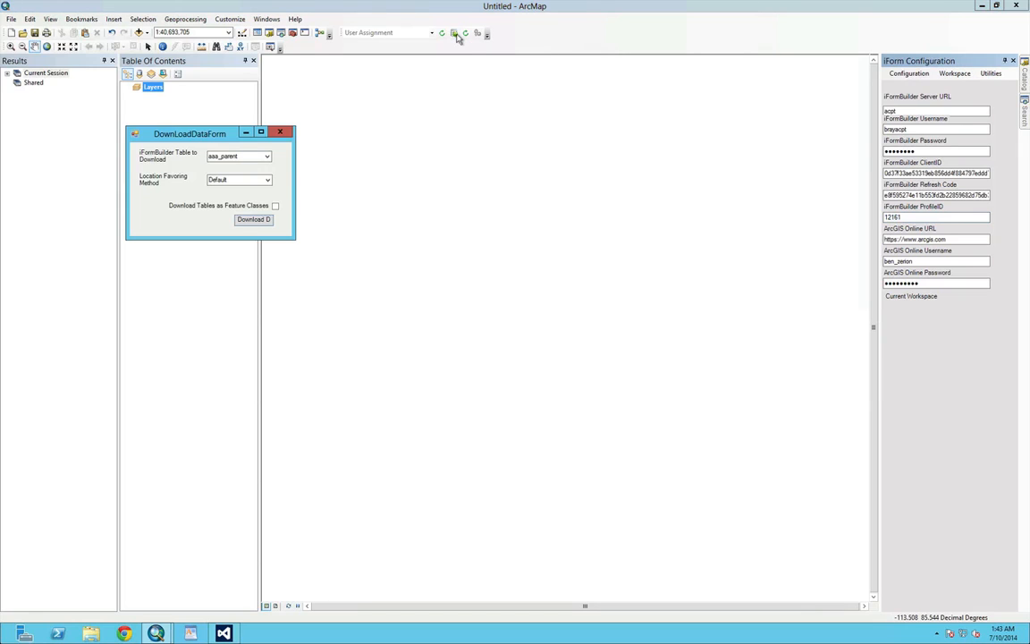
pyautogui.click(267, 158)
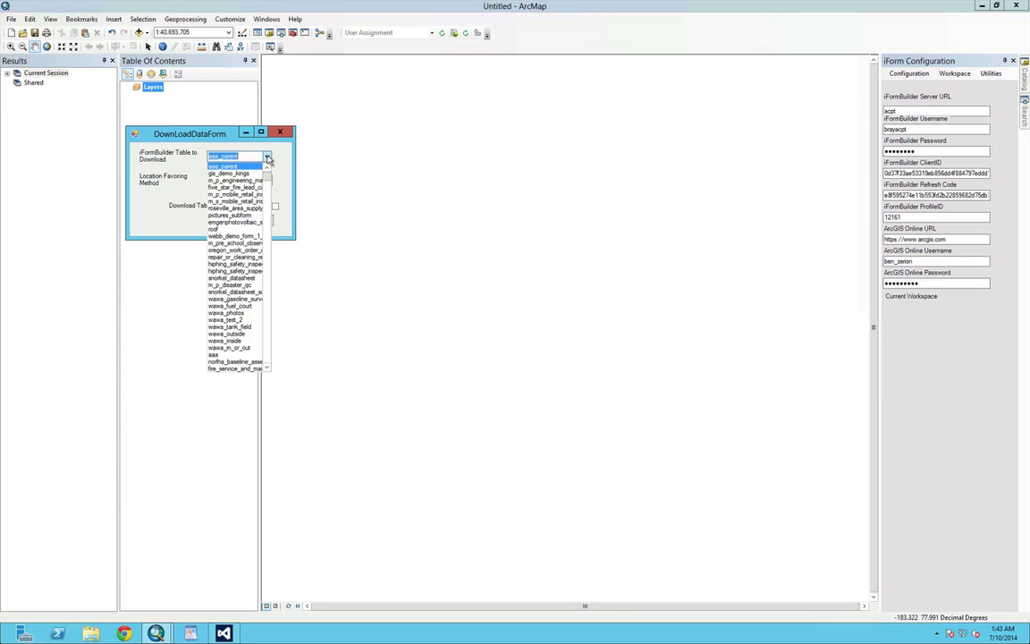
pyautogui.scroll(-3, 237, 215)
pyautogui.scroll(-6, 237, 215)
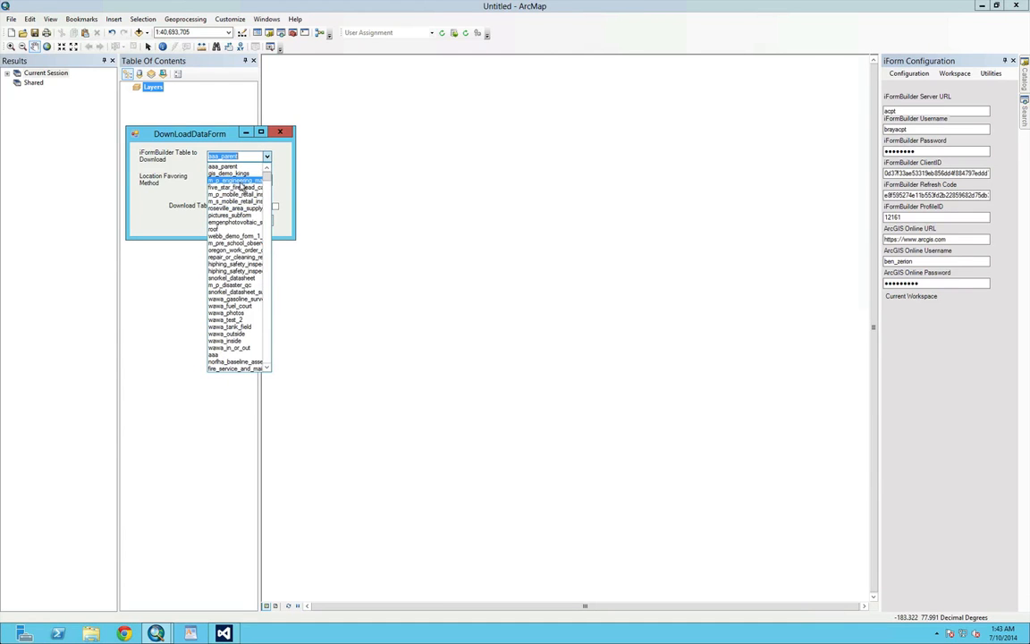
pyautogui.click(240, 182)
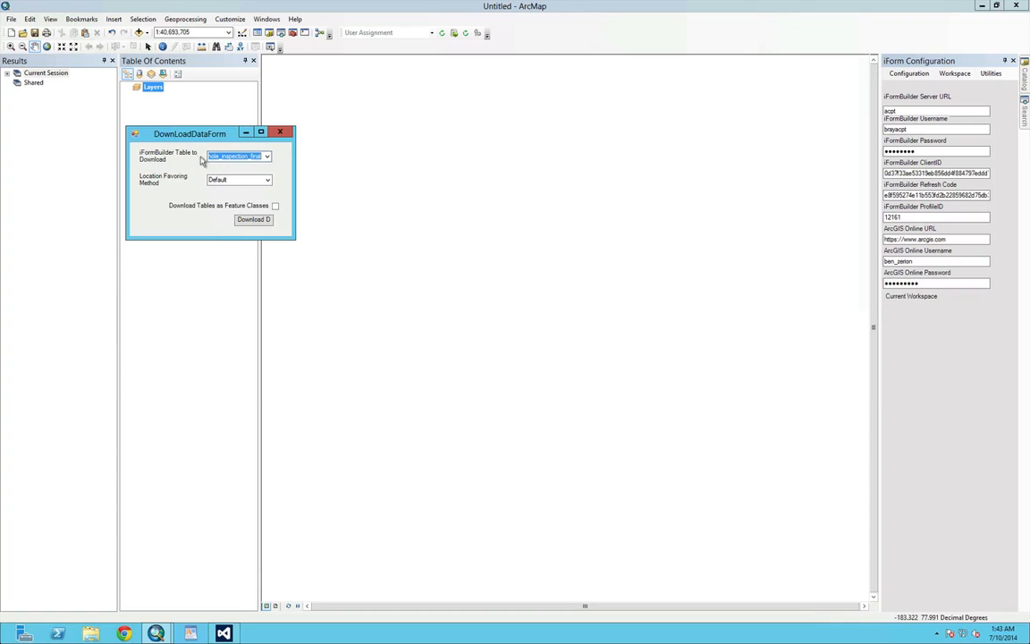
# Download the table with Created Location as the location favoring method and Download Tables as Feature Classes off, moving the form off the layer list
pyautogui.click(231, 181)
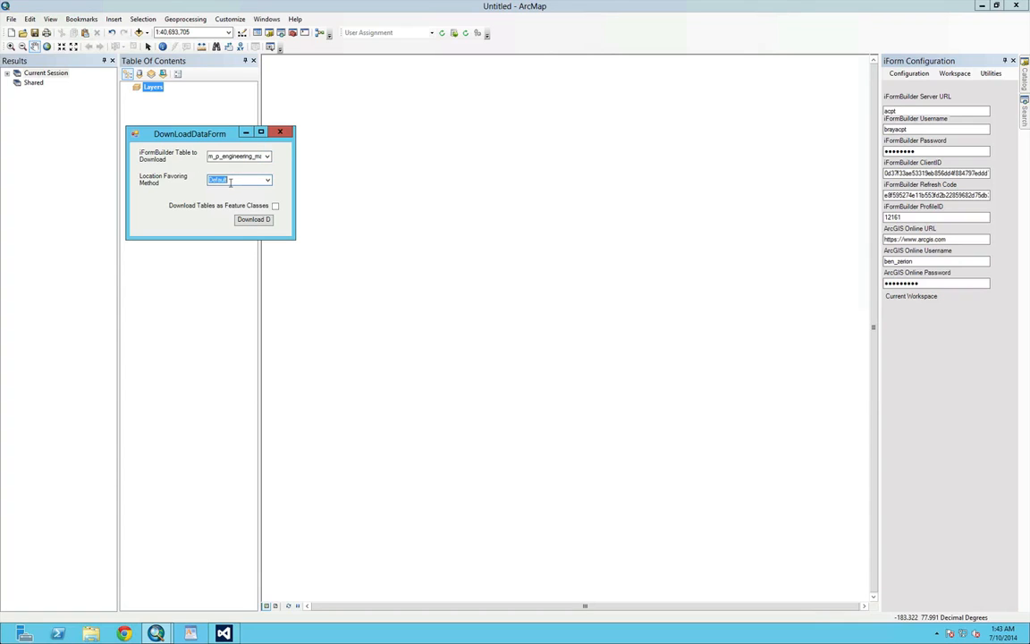
pyautogui.click(268, 179)
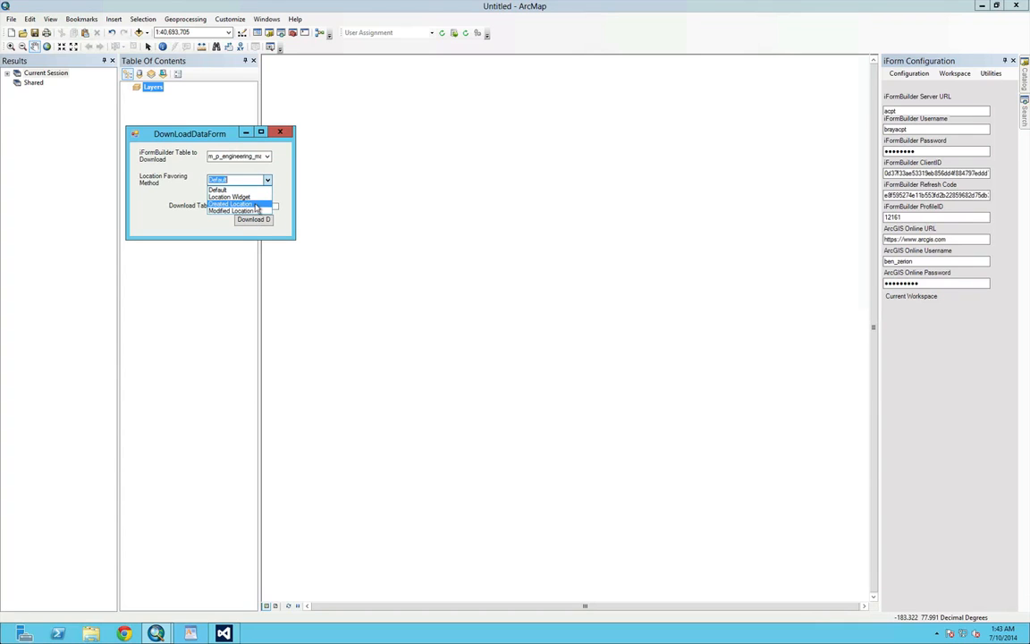
pyautogui.click(256, 204)
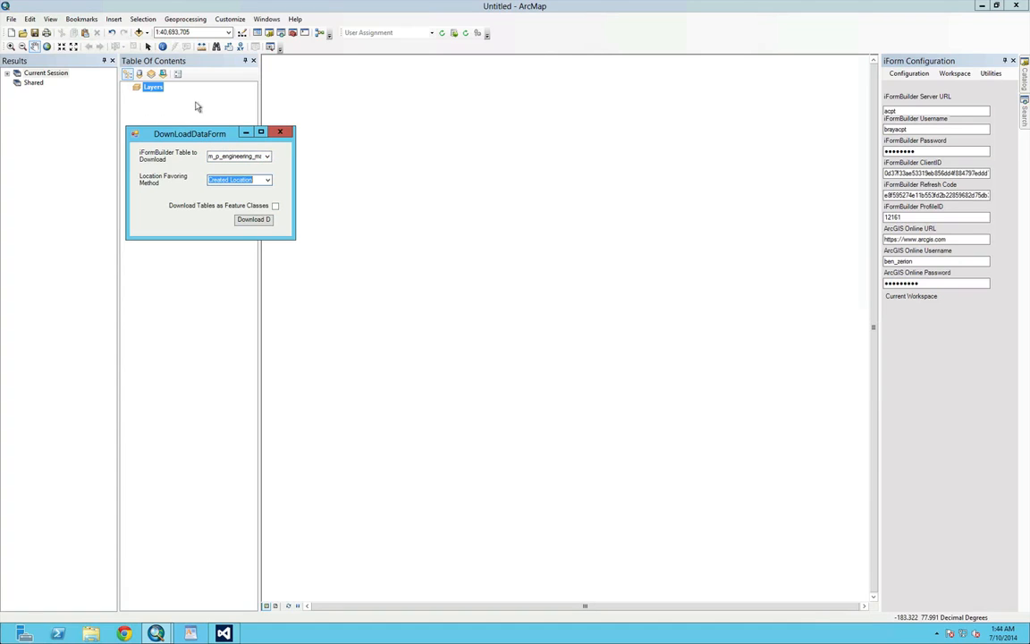
pyautogui.click(276, 206)
pyautogui.click(276, 207)
pyautogui.click(255, 220)
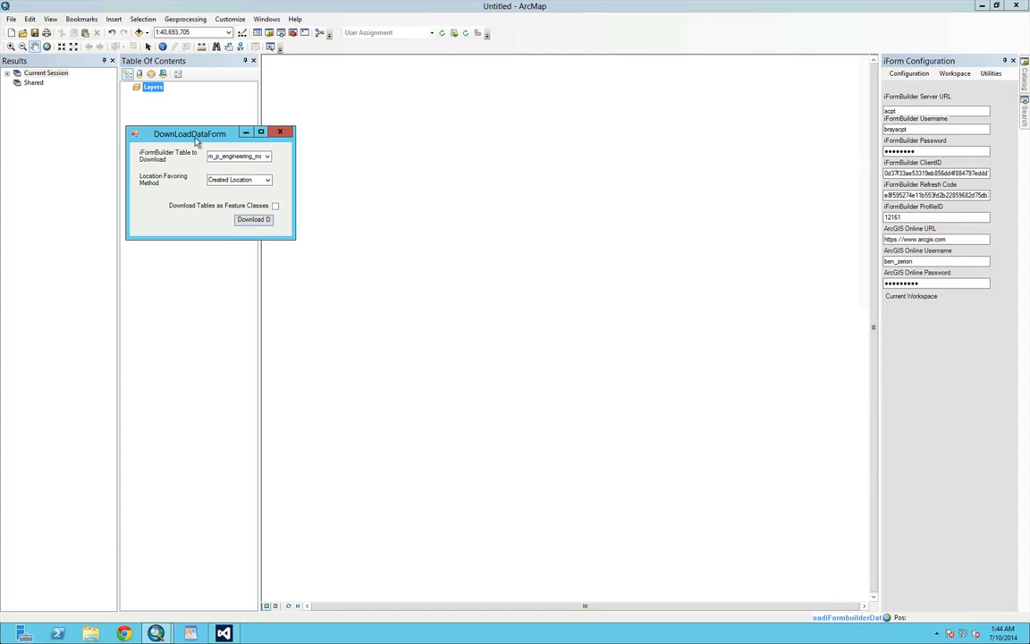
pyautogui.moveTo(193, 140); pyautogui.dragTo(302, 400)
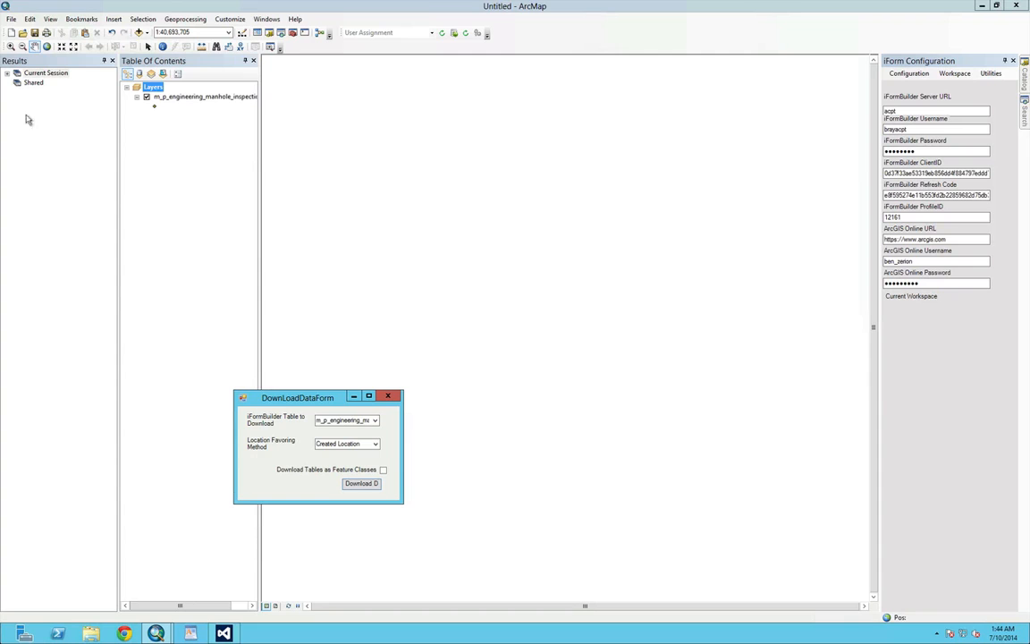
# Zoom the map to the downloaded manhole inspection layer and move the download form clear of the map
pyautogui.click(177, 99)
pyautogui.moveTo(313, 398); pyautogui.dragTo(29, 403)
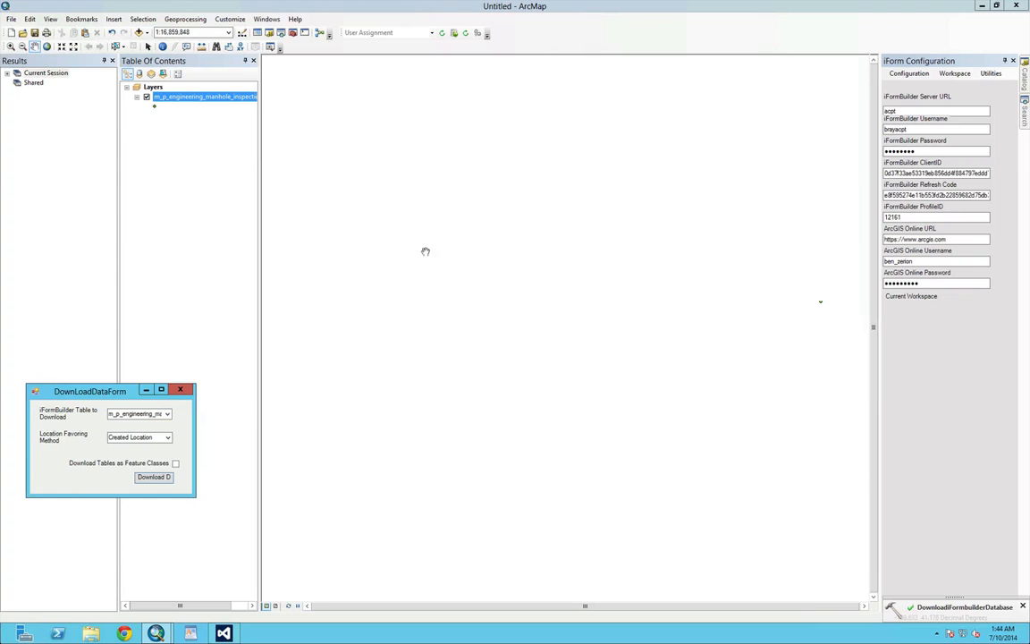
pyautogui.click(45, 46)
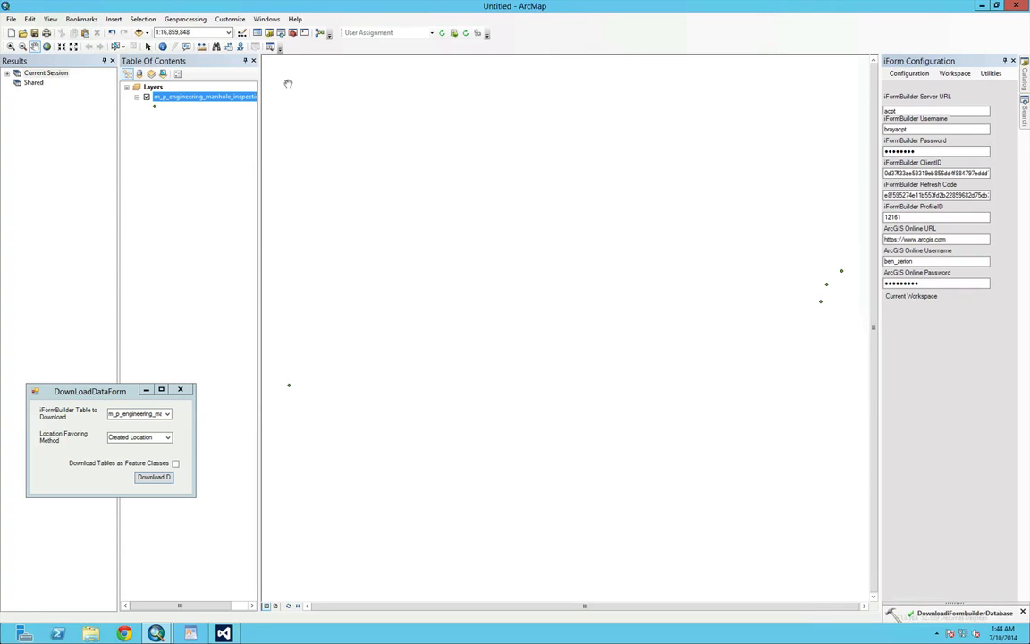
pyautogui.click(148, 33)
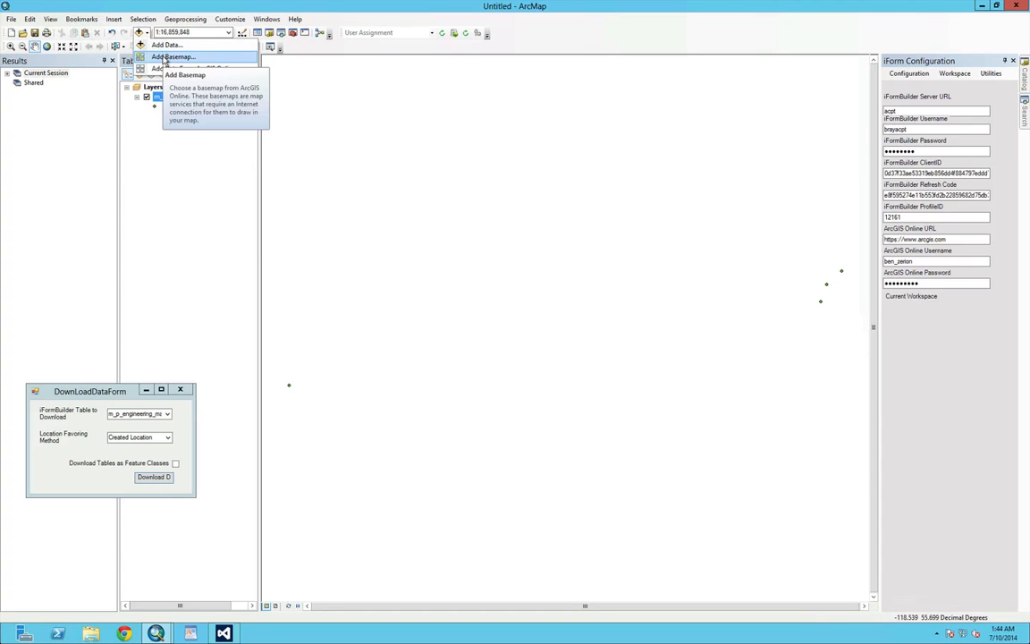
pyautogui.click(148, 36)
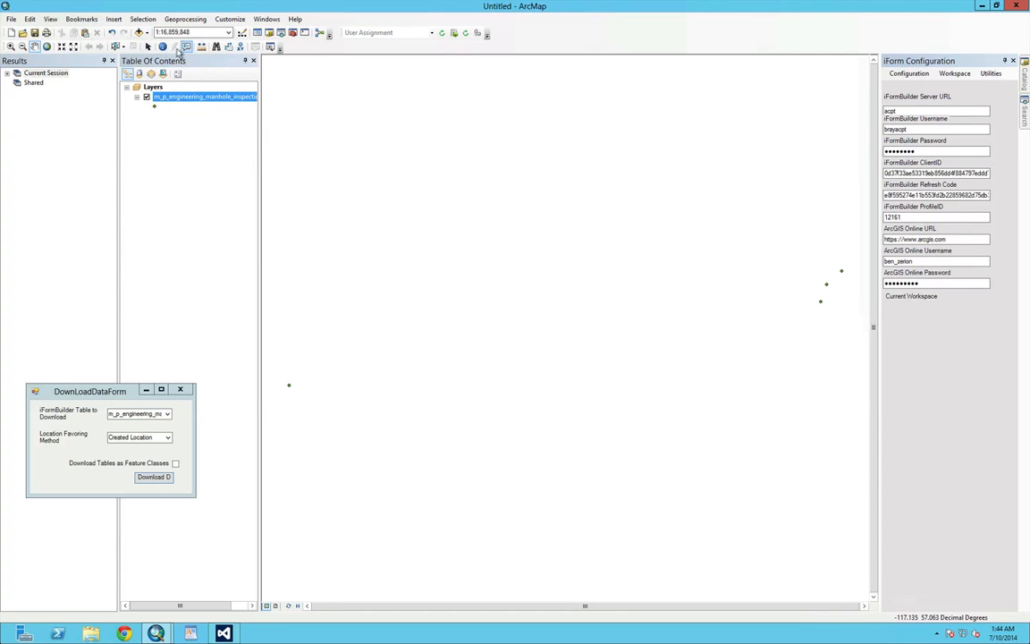
# Identify the southernmost point of the eastern cluster and inspect its first inspection record and the related m_s_engineering_manhole table
pyautogui.click(163, 47)
pyautogui.click(822, 303)
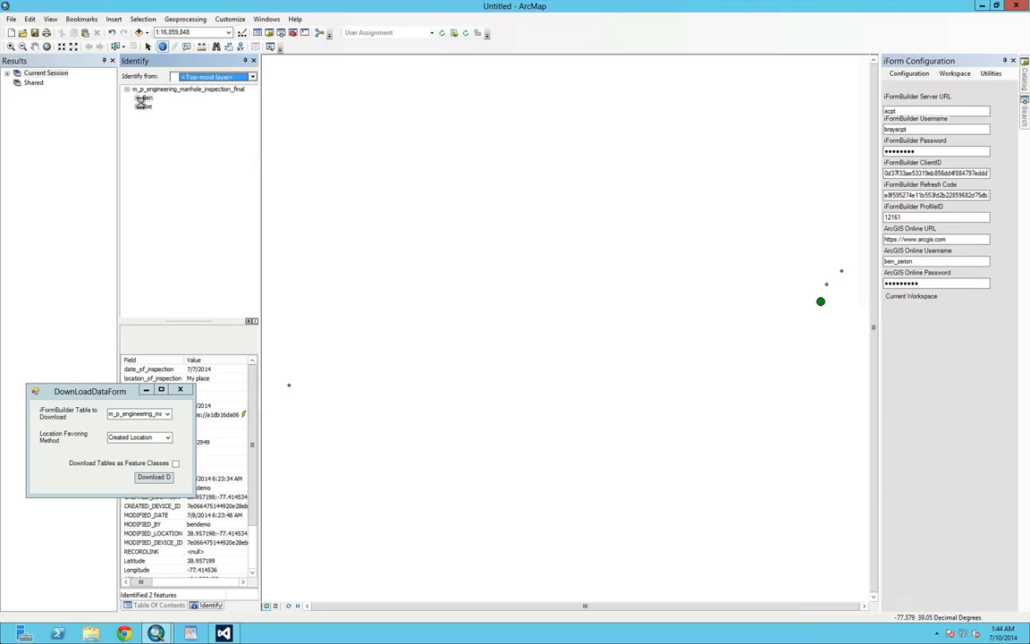
pyautogui.moveTo(98, 390); pyautogui.dragTo(22, 444)
pyautogui.click(147, 106)
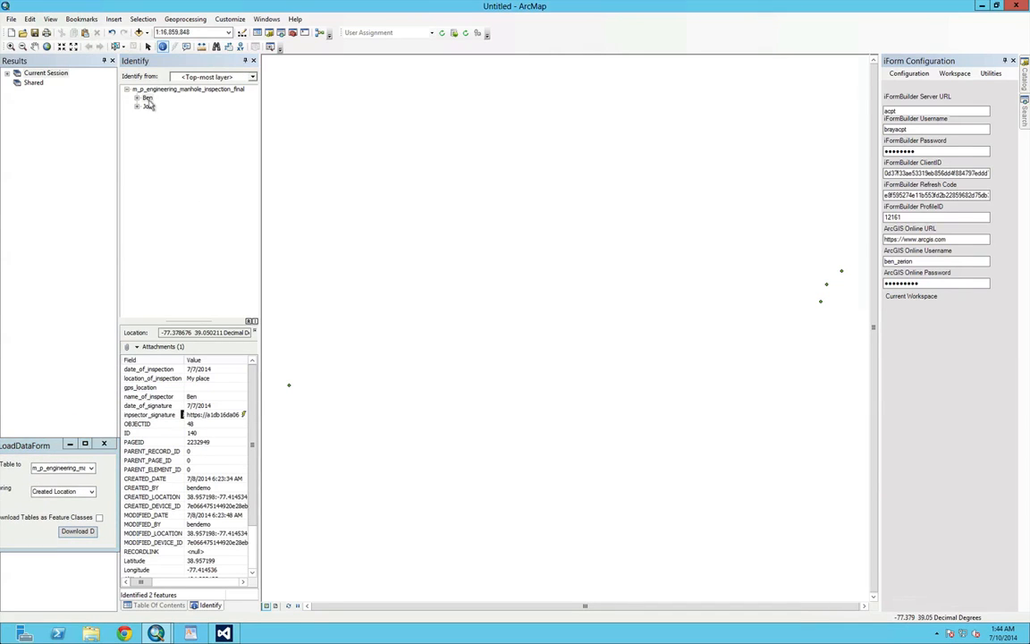
pyautogui.click(147, 98)
pyautogui.click(136, 97)
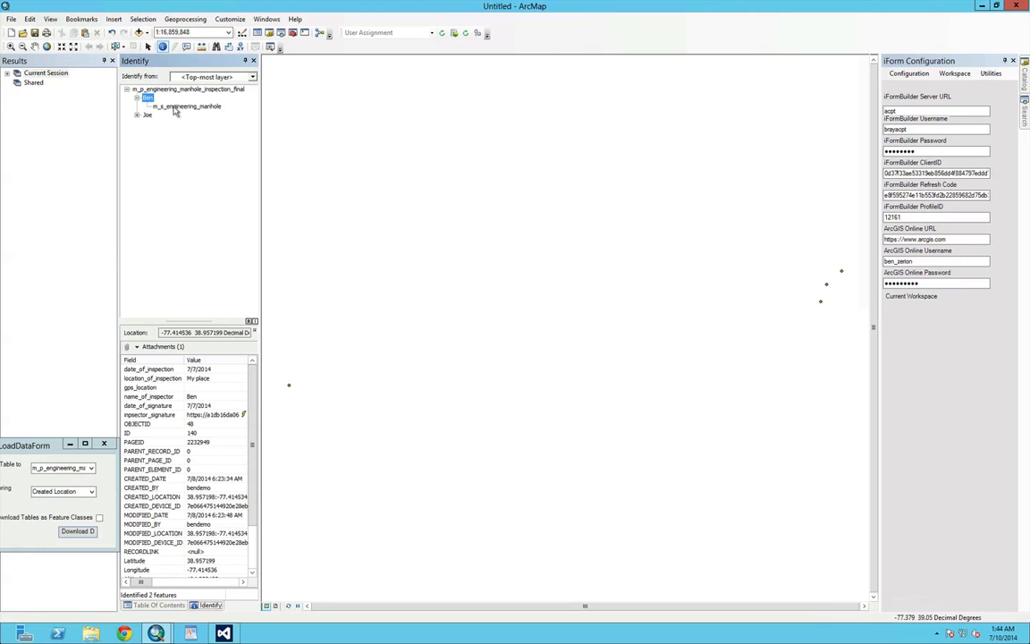
pyautogui.click(174, 108)
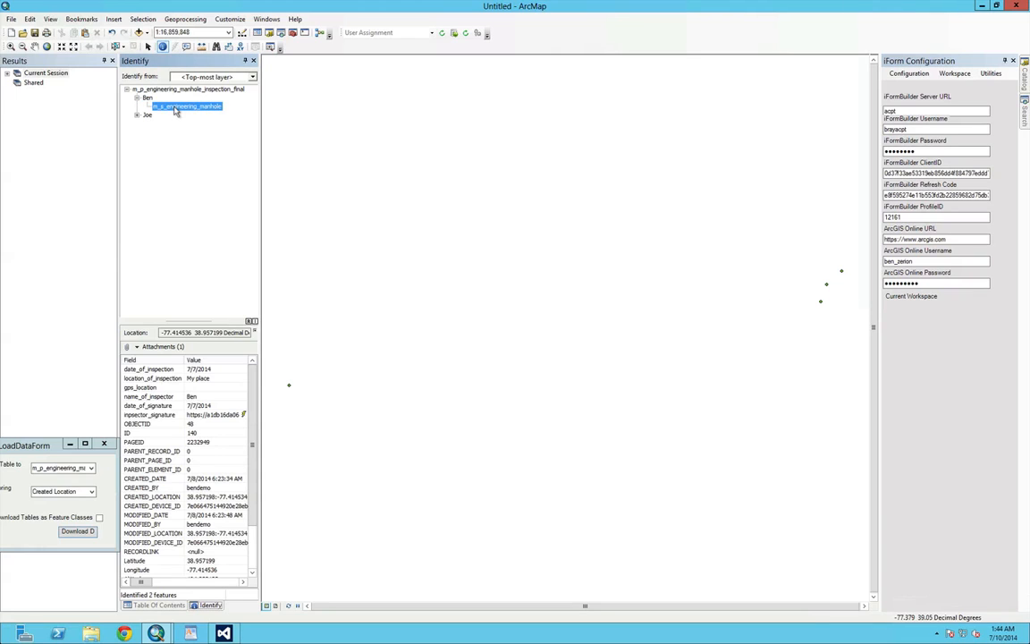
# Expand the second identified inspection record and review its attribute values and related m_s_engineering_manhole table
pyautogui.click(140, 118)
pyautogui.click(137, 117)
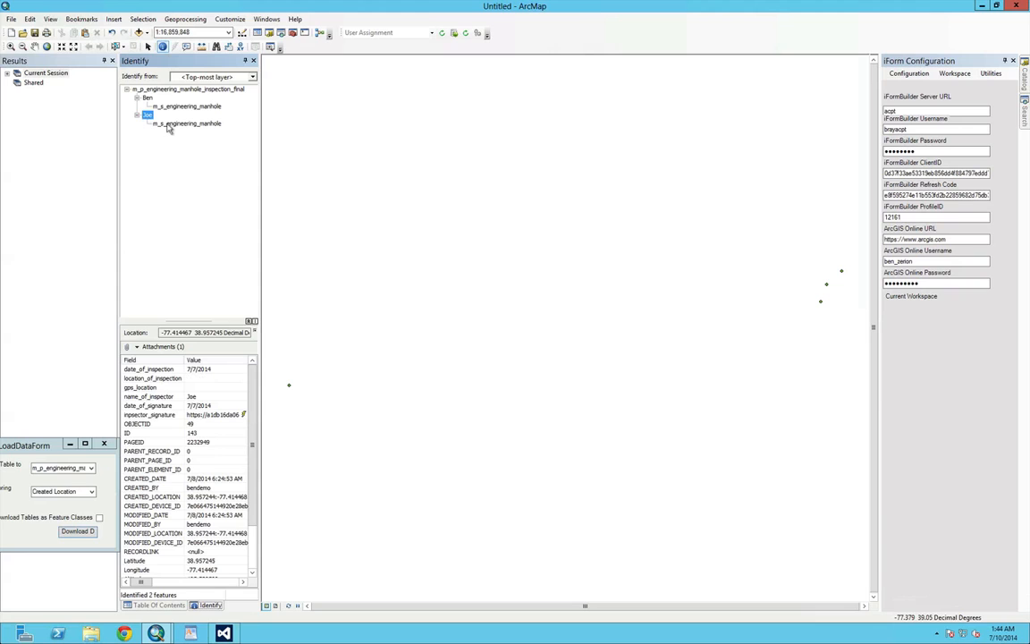
pyautogui.click(168, 125)
pyautogui.click(147, 115)
pyautogui.scroll(-1, 252, 405)
pyautogui.scroll(-2, 252, 405)
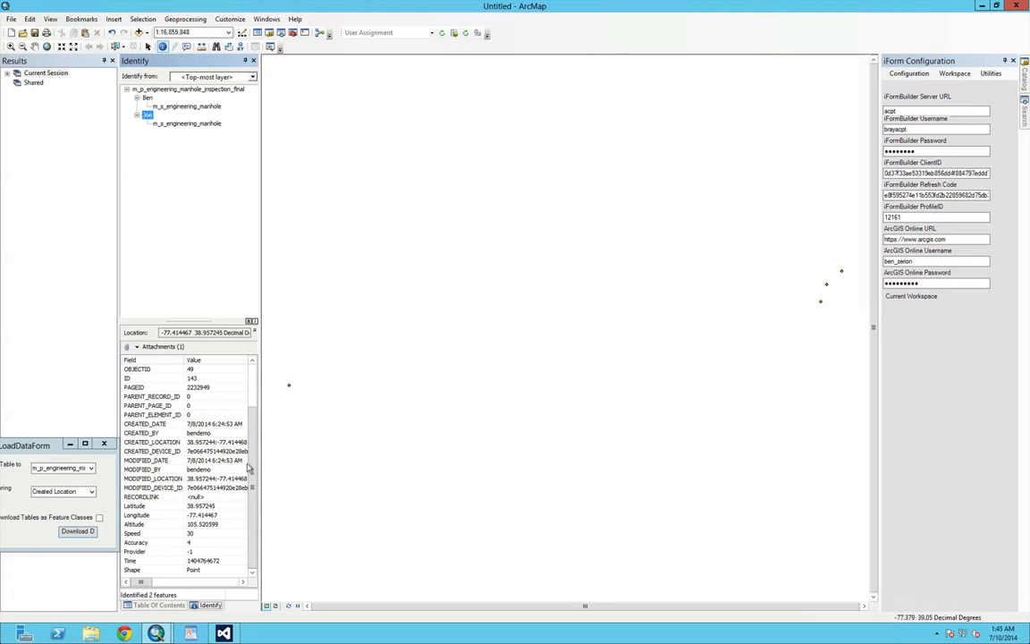
pyautogui.scroll(2, 233, 420)
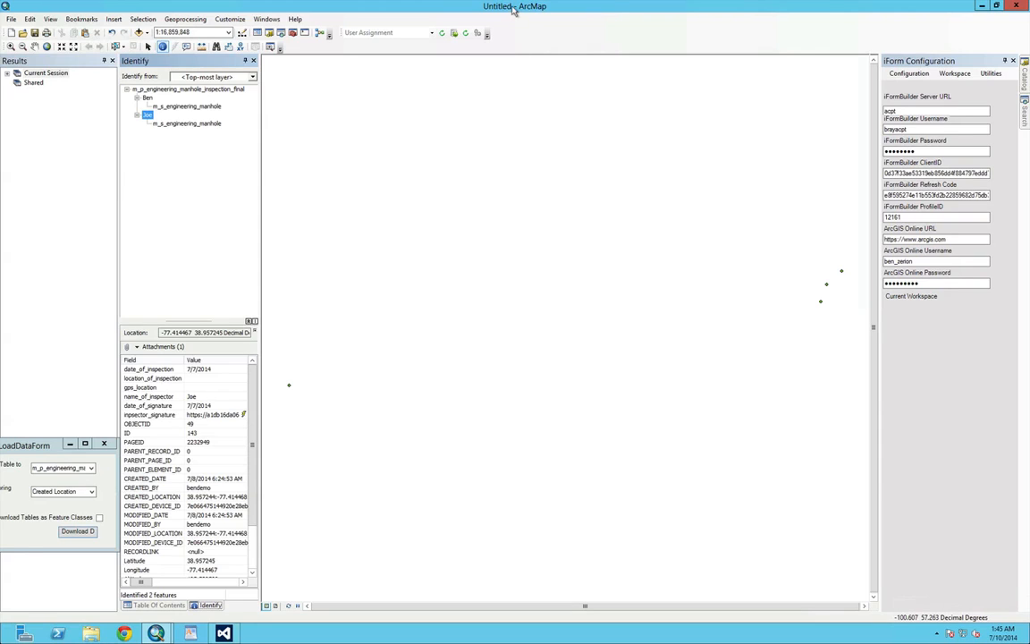
# Select the m_p_engineering_manhole_inspection_final layer, synchronize the selected data table, and dismiss the completion message
pyautogui.click(191, 90)
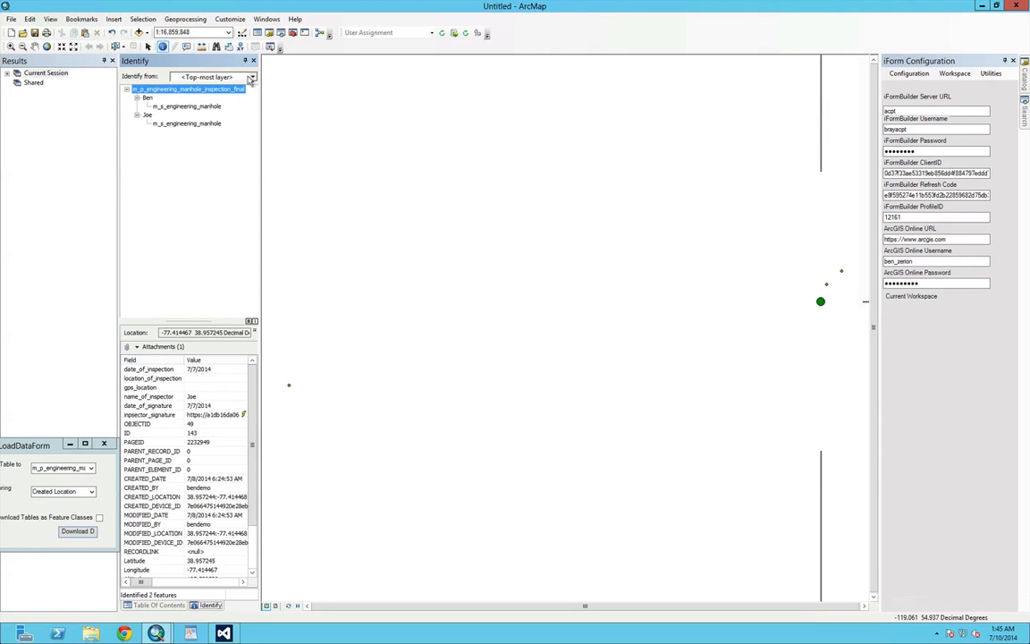
pyautogui.click(464, 34)
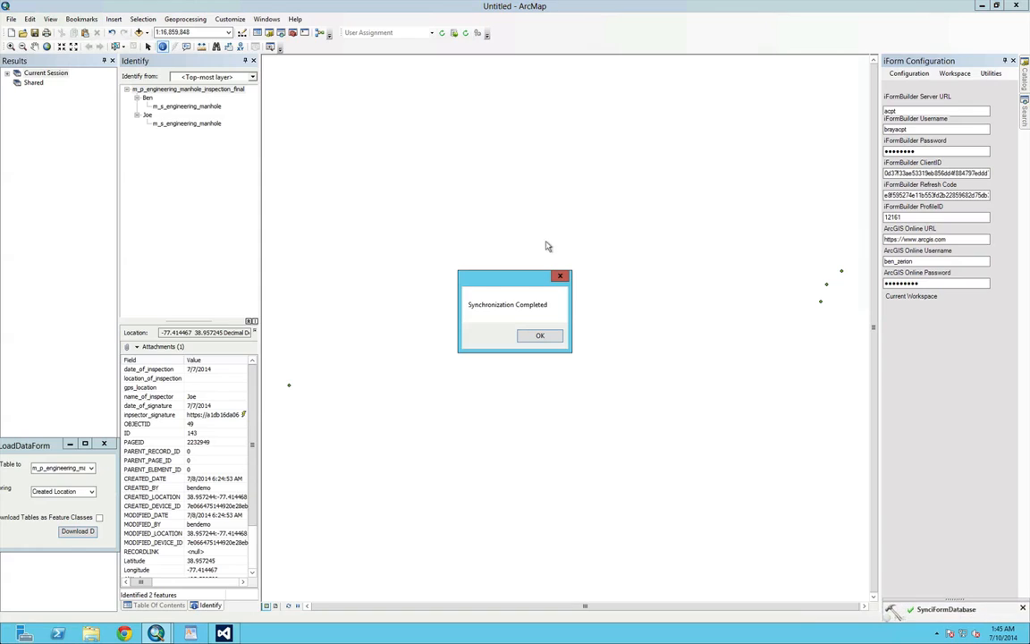
pyautogui.click(533, 336)
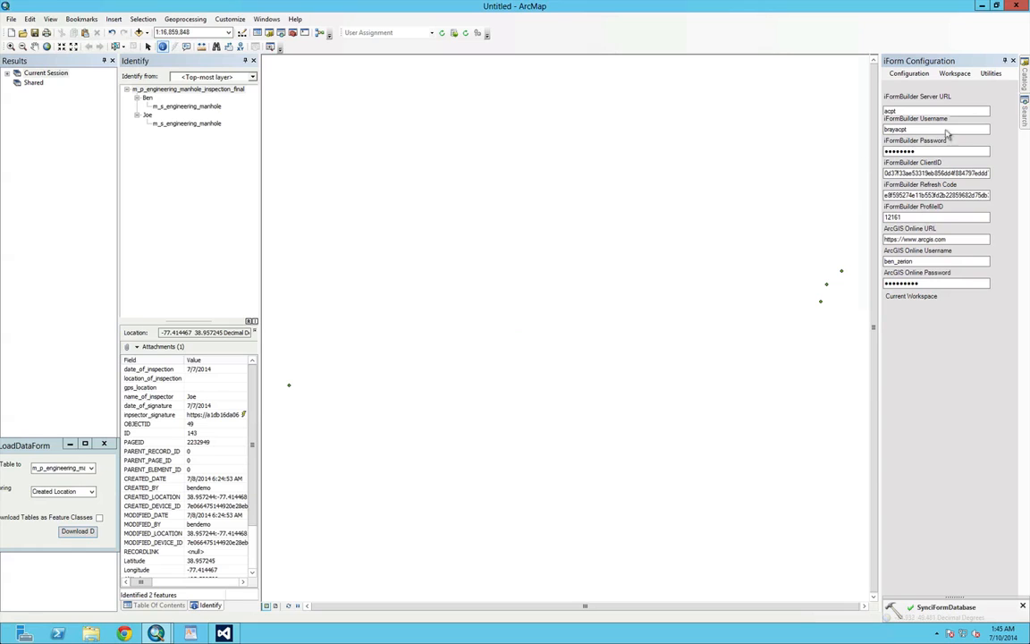
# Expand the 130494300859700216.gdb geodatabase in the iFormBuilder catalog folder and start sharing it as a geodata service
pyautogui.click(1025, 80)
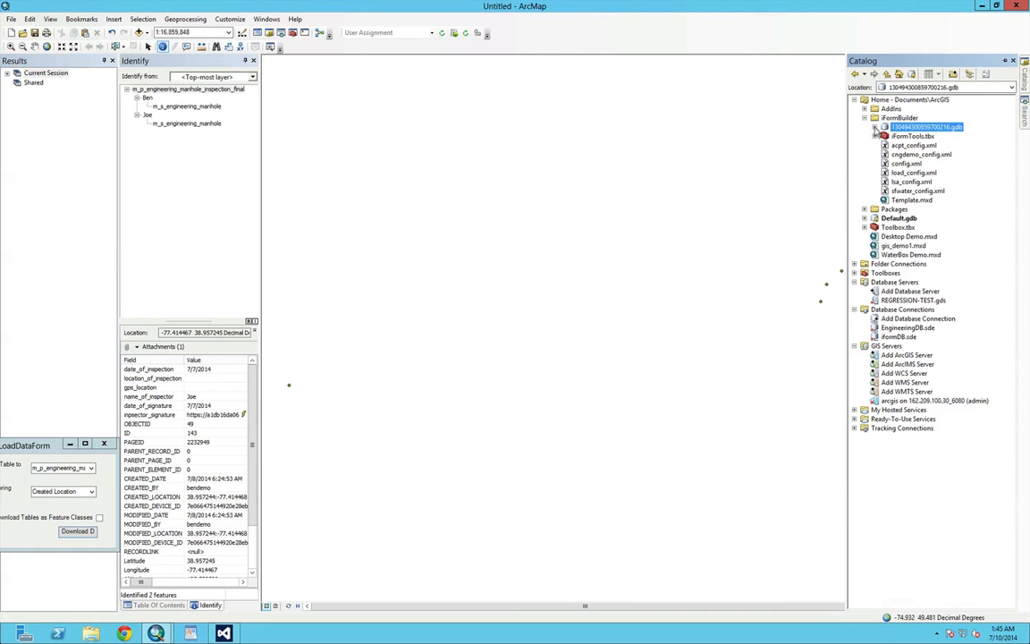
pyautogui.click(874, 127)
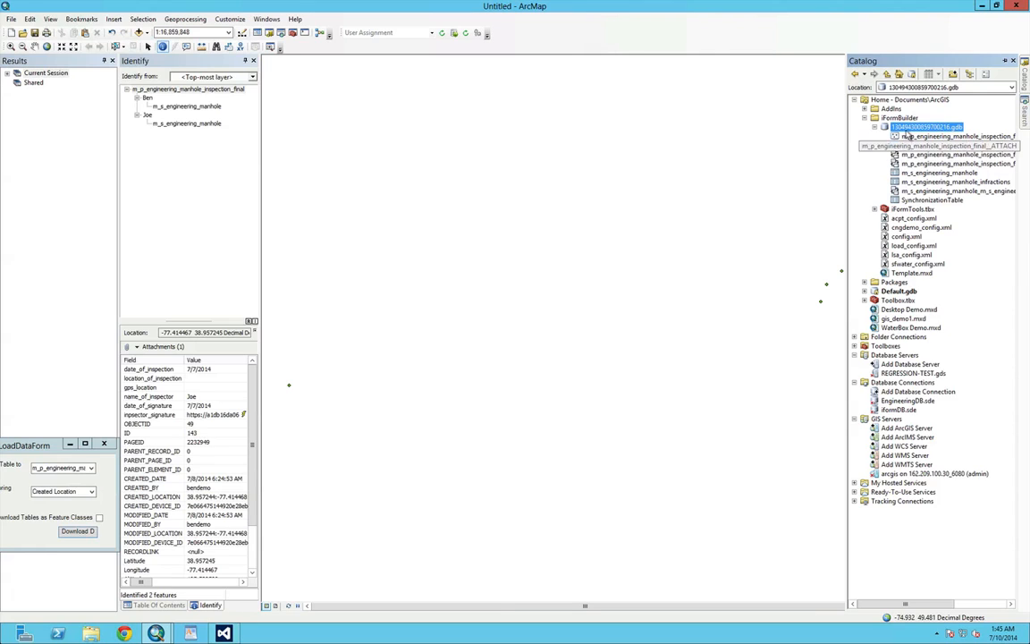
pyautogui.rightClick(910, 127)
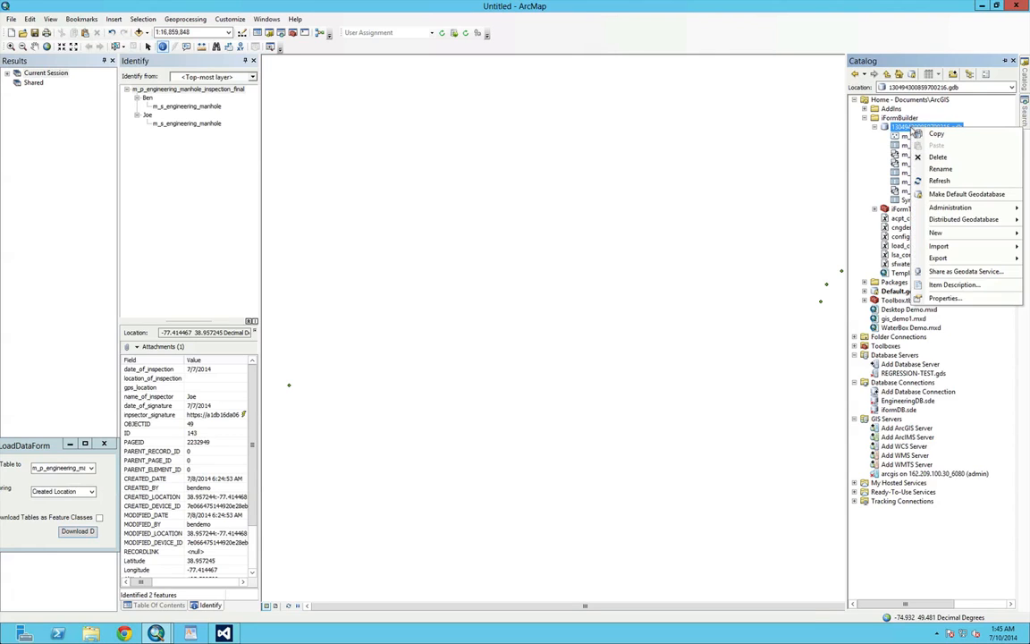
pyautogui.click(950, 272)
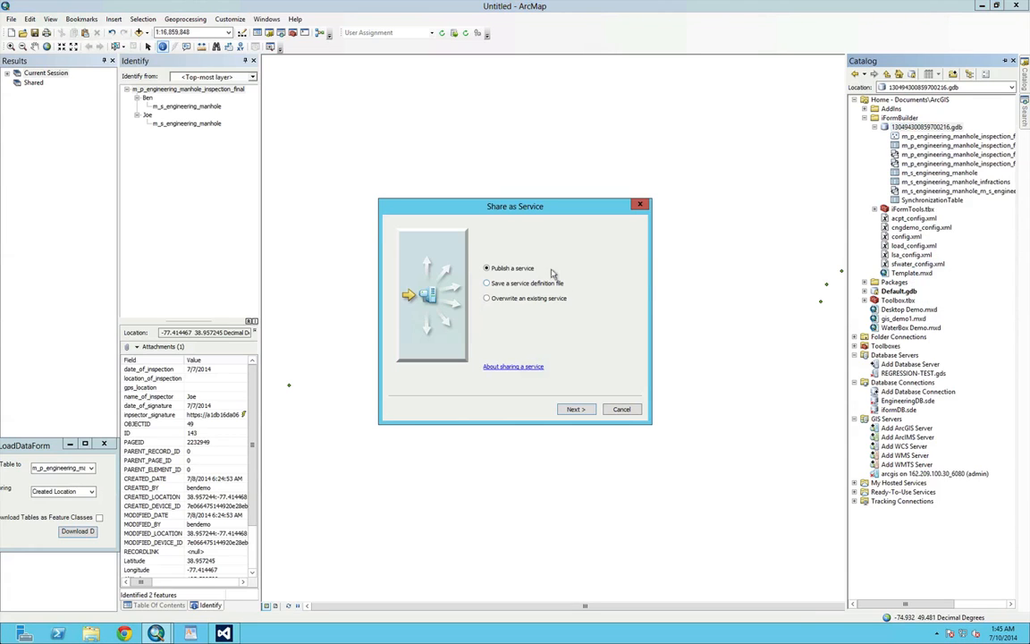
pyautogui.moveTo(526, 208); pyautogui.dragTo(503, 184)
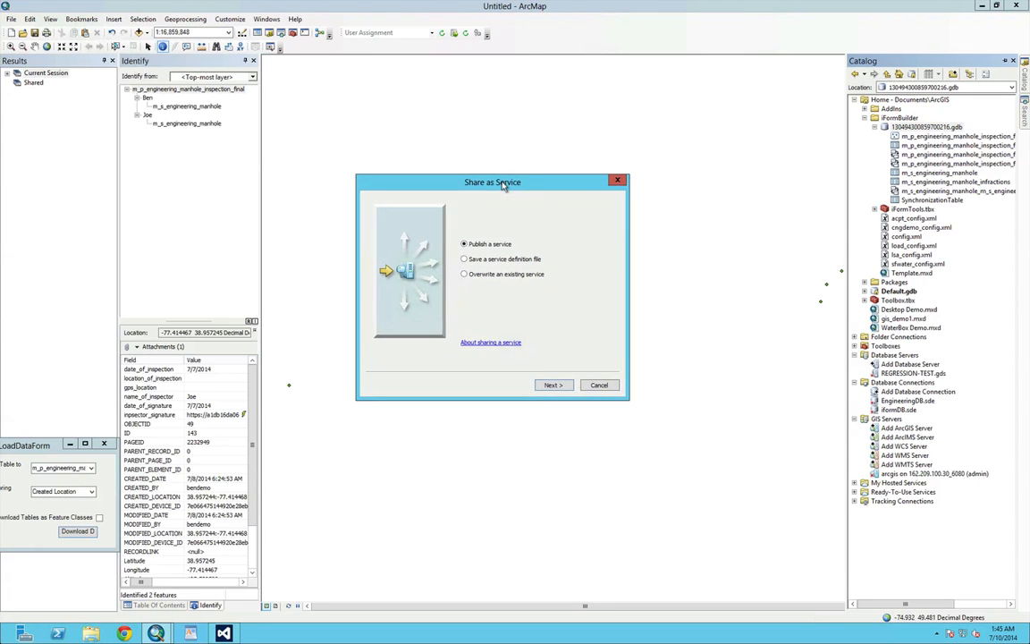